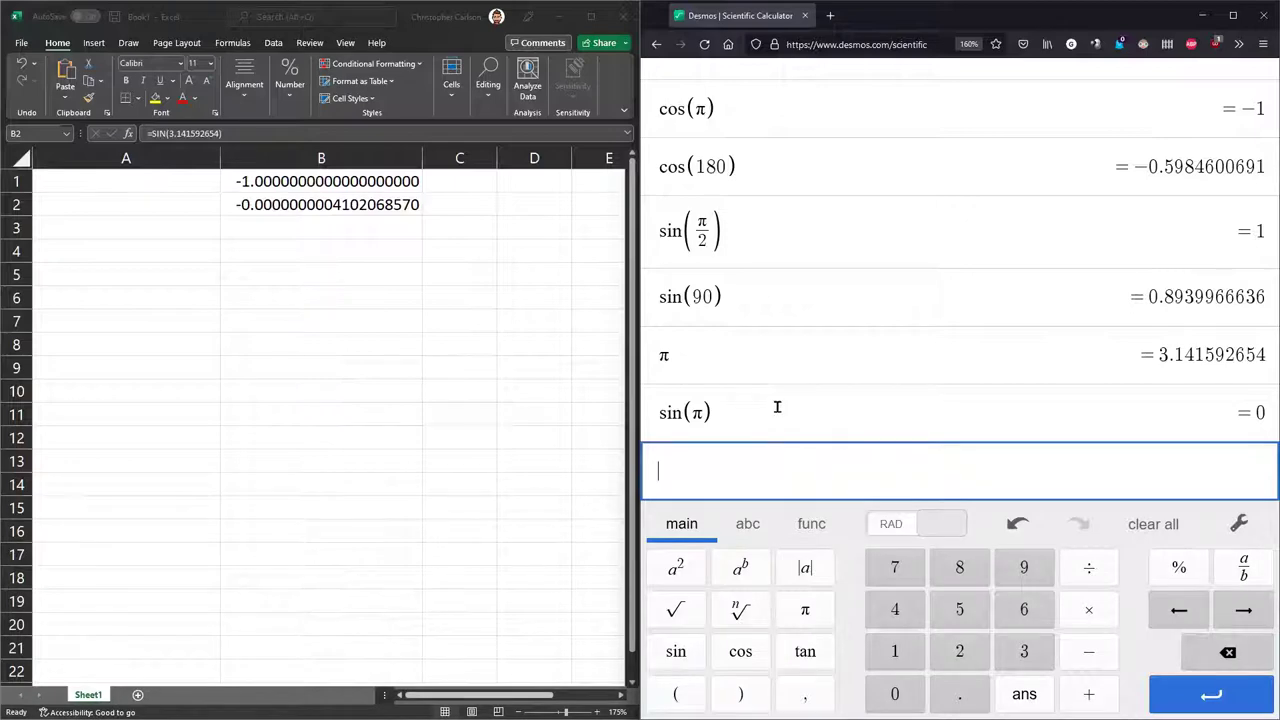
- Highlight Desmos's sin(π) and its 0 result, then return to the Excel workbook
drag(762, 409, 656, 413)
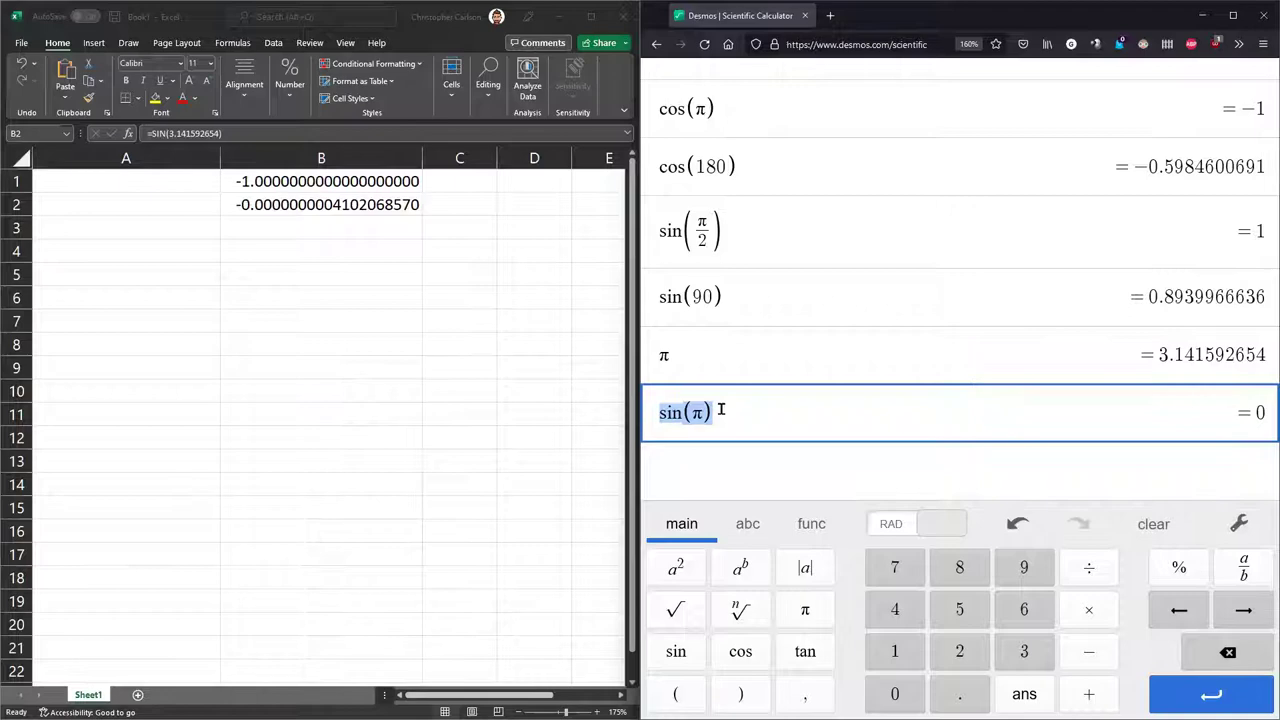
click(1260, 413)
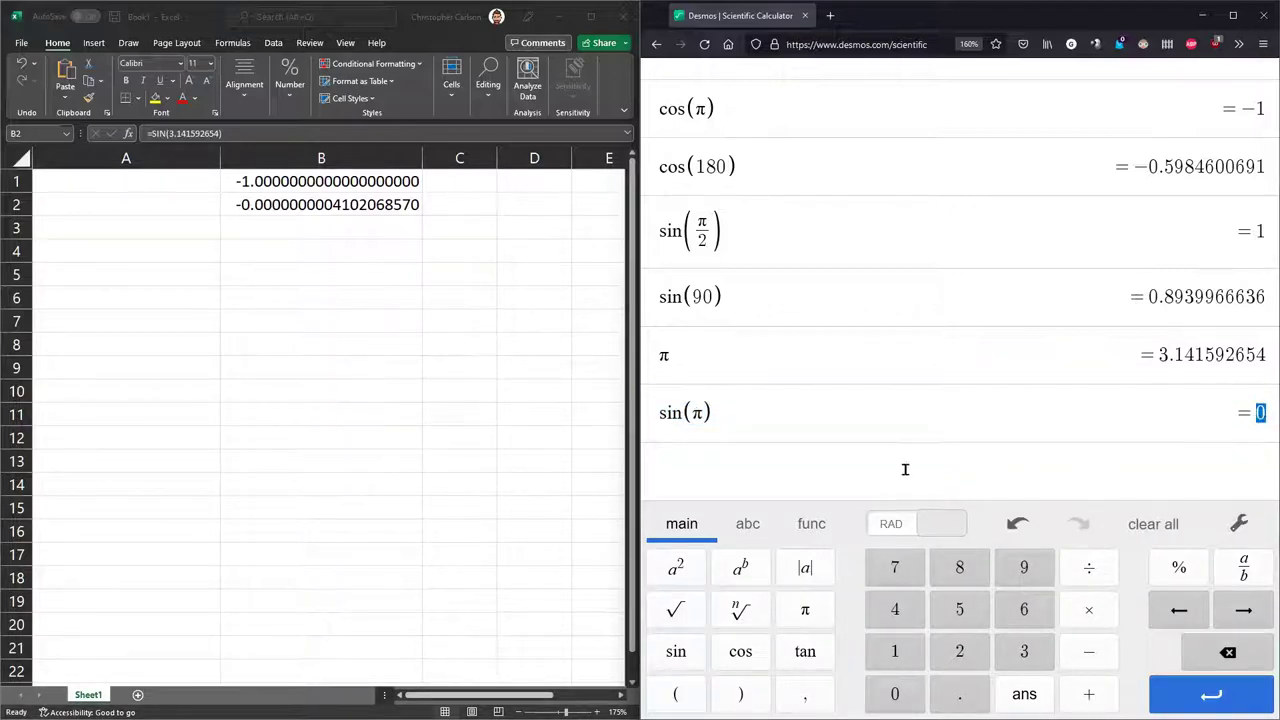
click(366, 206)
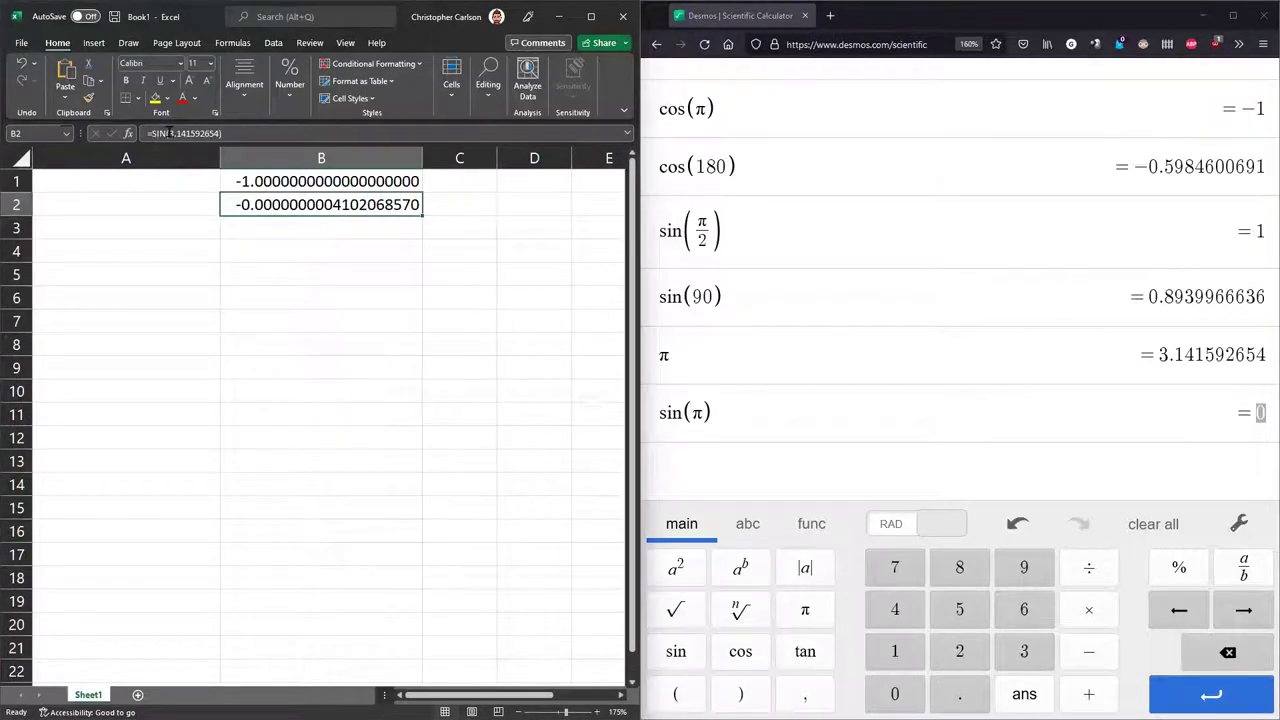
- Inspect the 3.141592654 argument in B2's formula =SIN(3.141592654)
click(172, 133)
drag(170, 133, 220, 133)
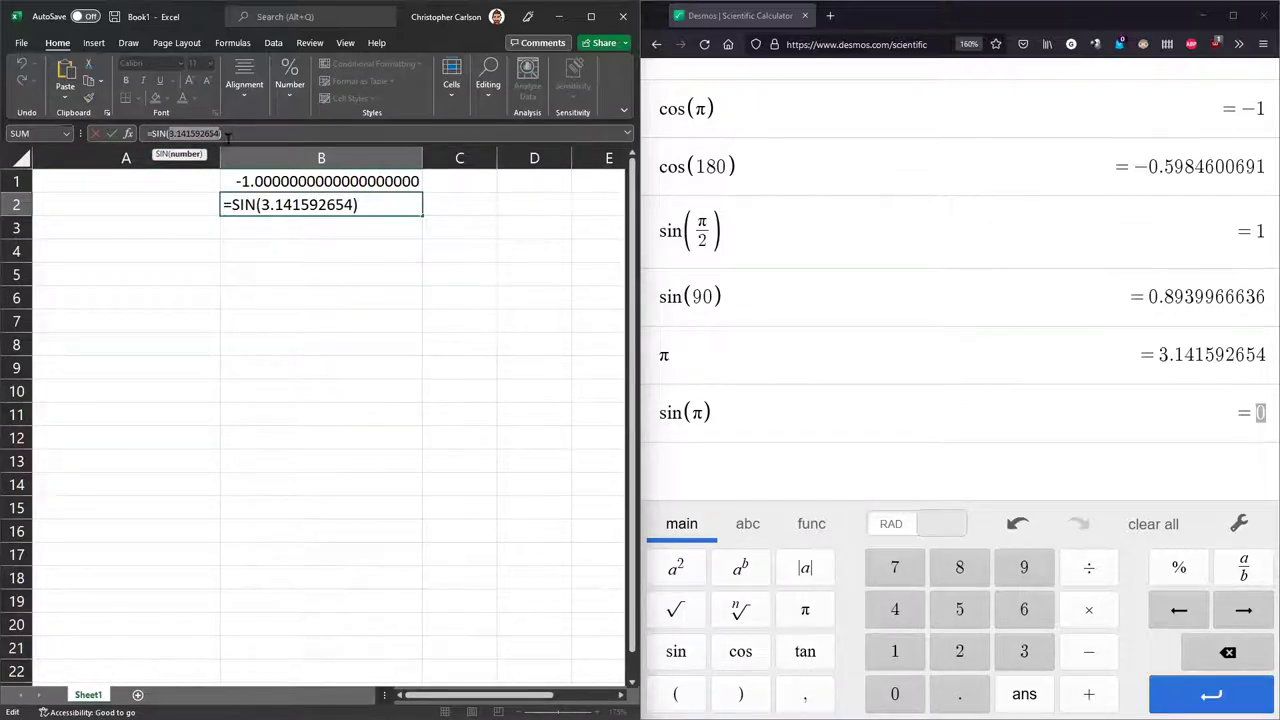
click(196, 133)
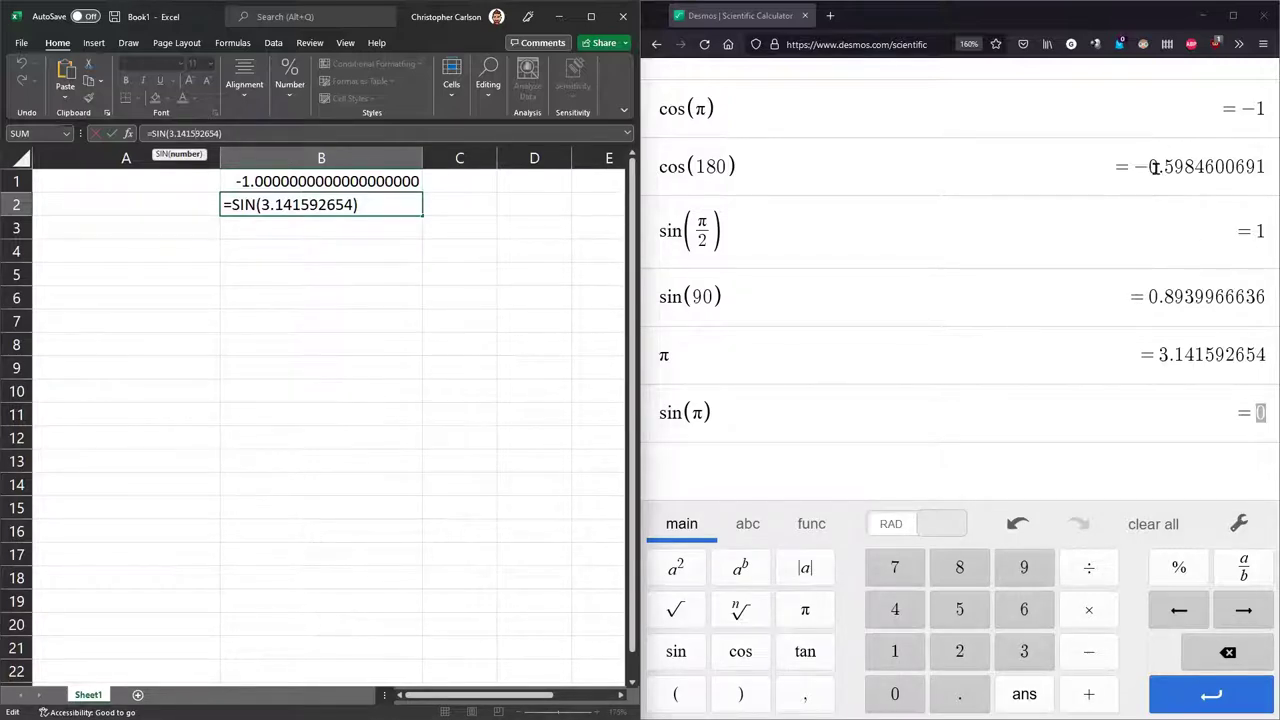
- Compare against Desmos's cos(180) and sin(90) results and its π value 3.141592654
drag(1152, 167, 1266, 168)
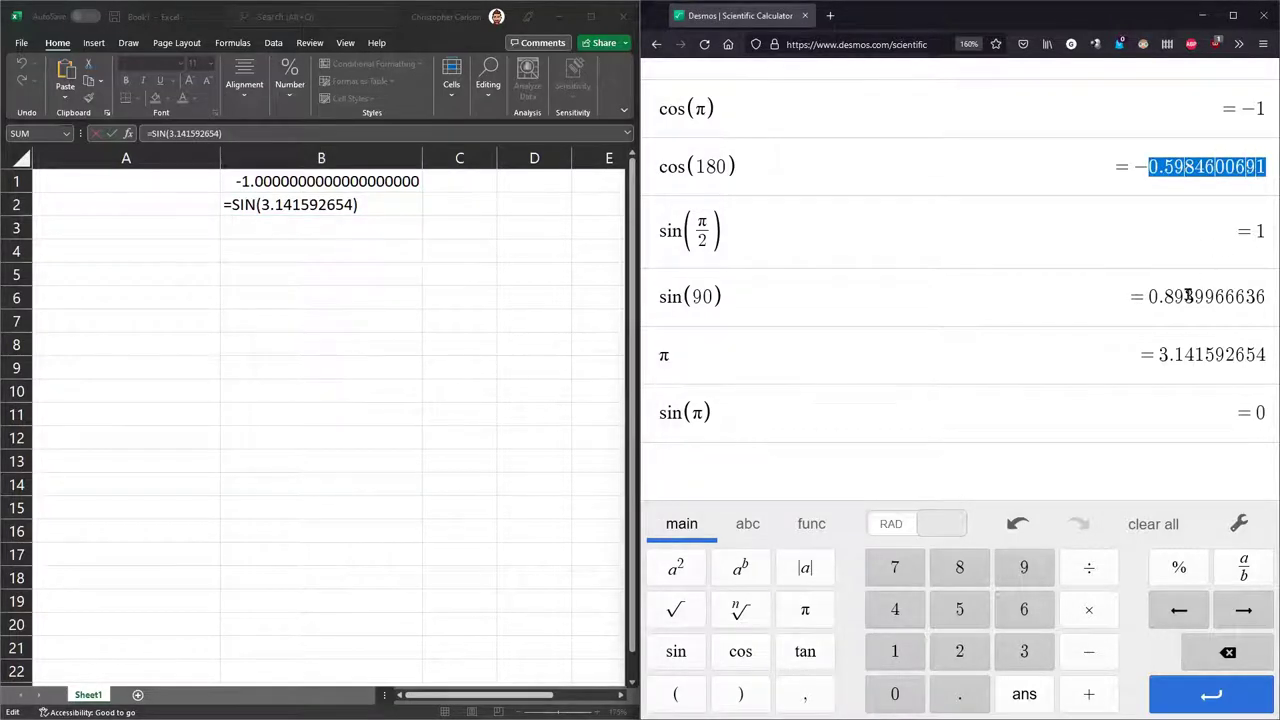
drag(1150, 300, 1266, 297)
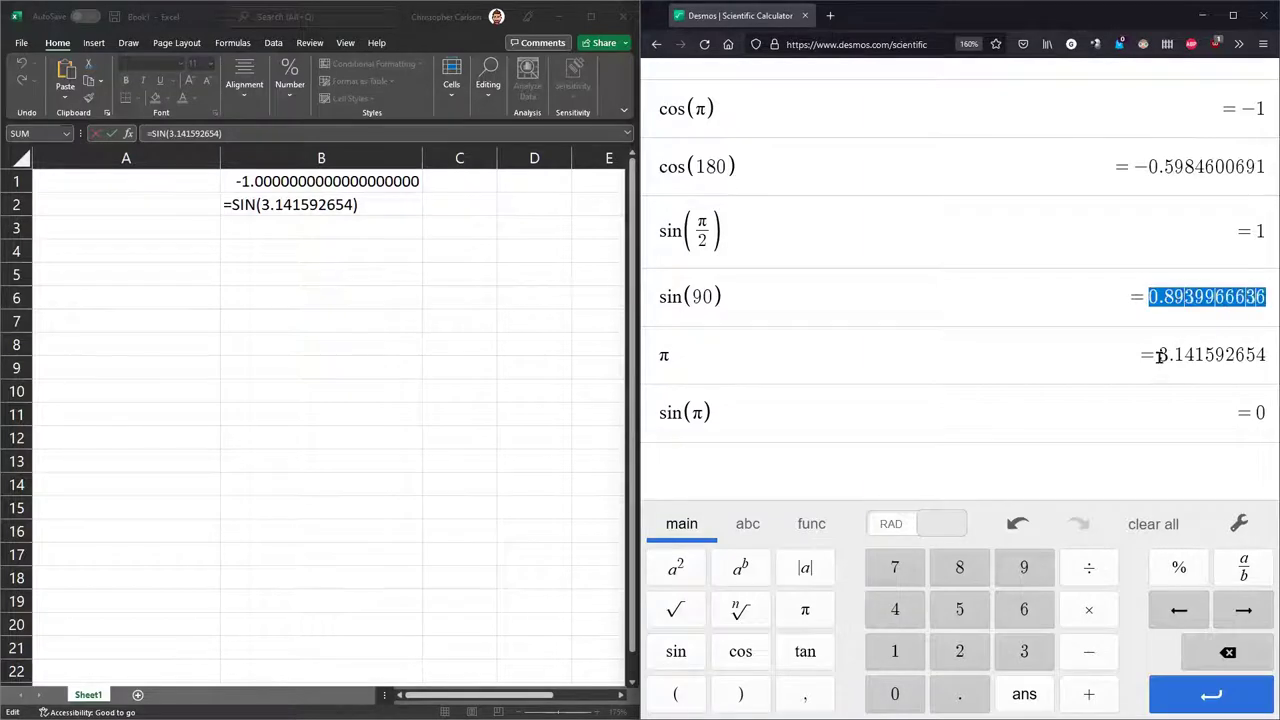
drag(1157, 355, 1275, 350)
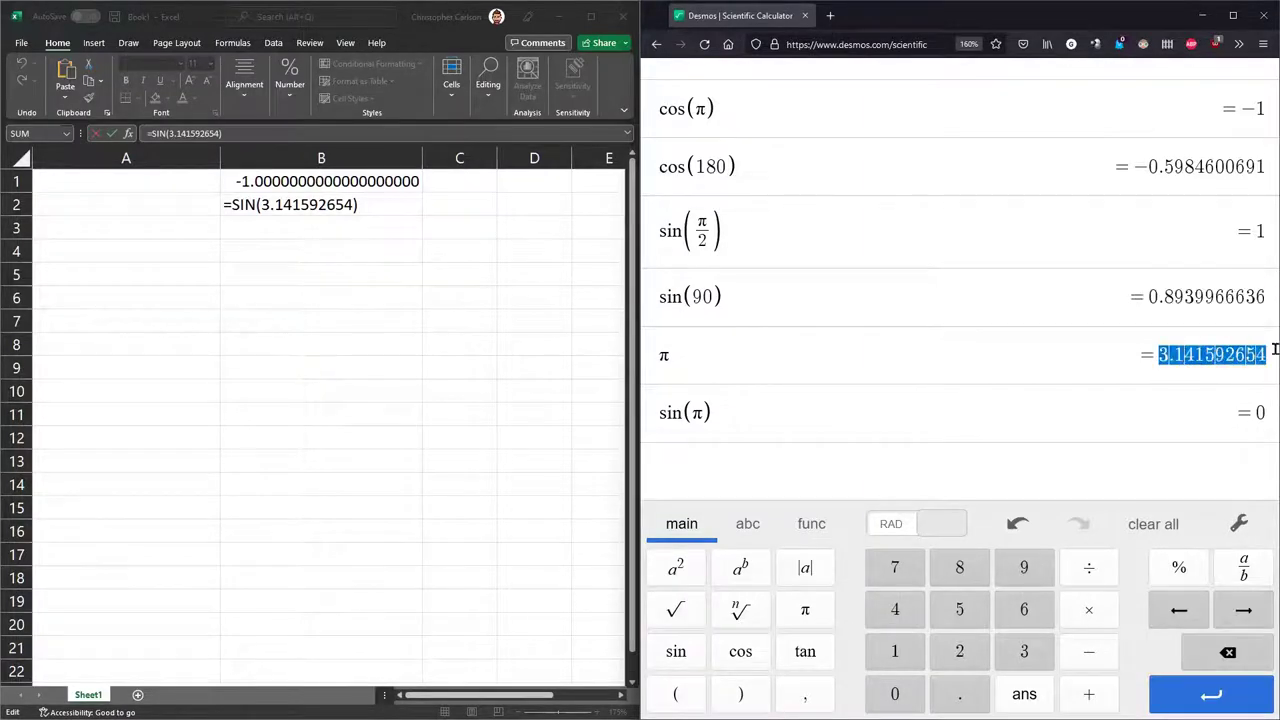
- Commit B2's unchanged =SIN(3.141592654) formula and reselect B2
click(387, 204)
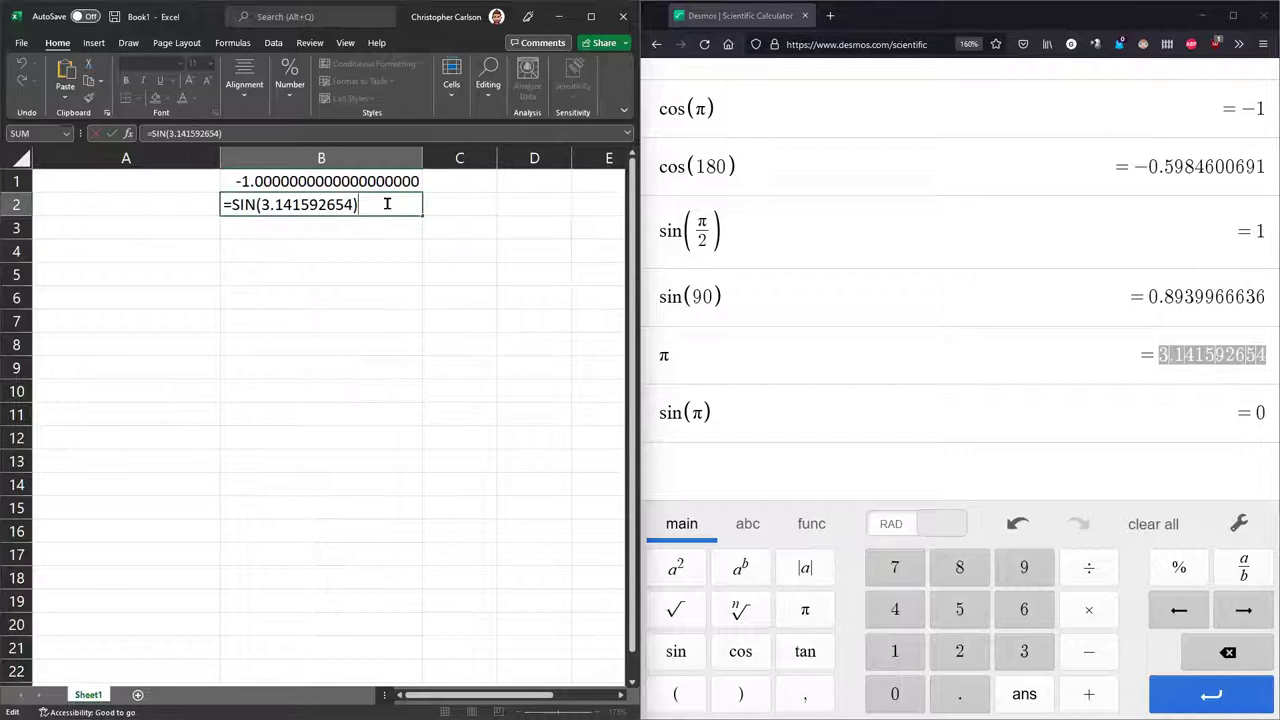
key(Return)
click(315, 204)
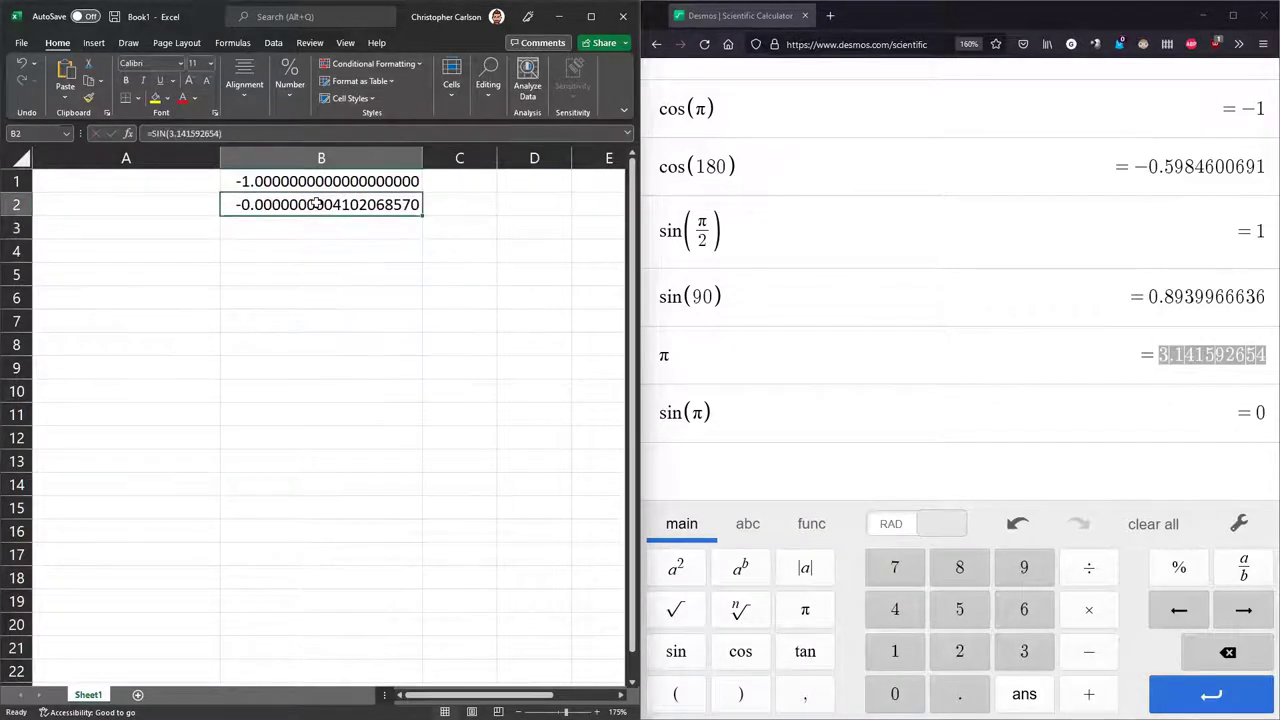
- Copy B2 and paste only its value into B5
key(ctrl+c)
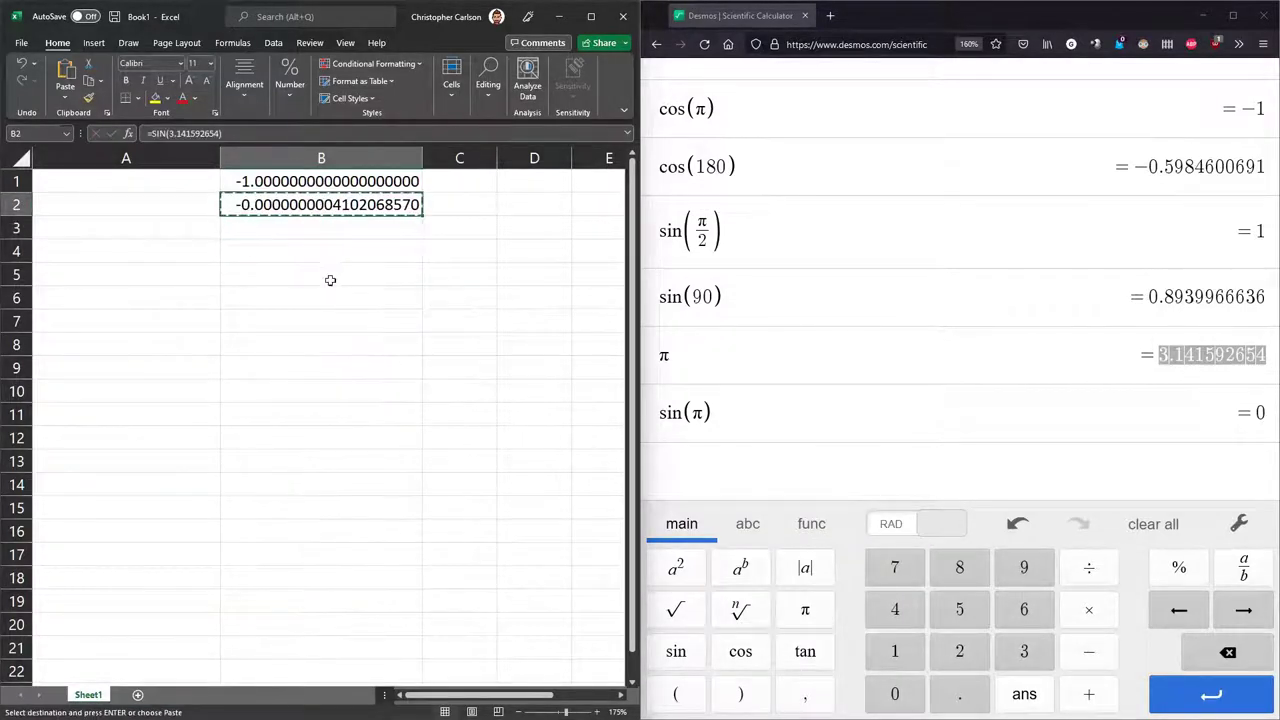
right_click(333, 285)
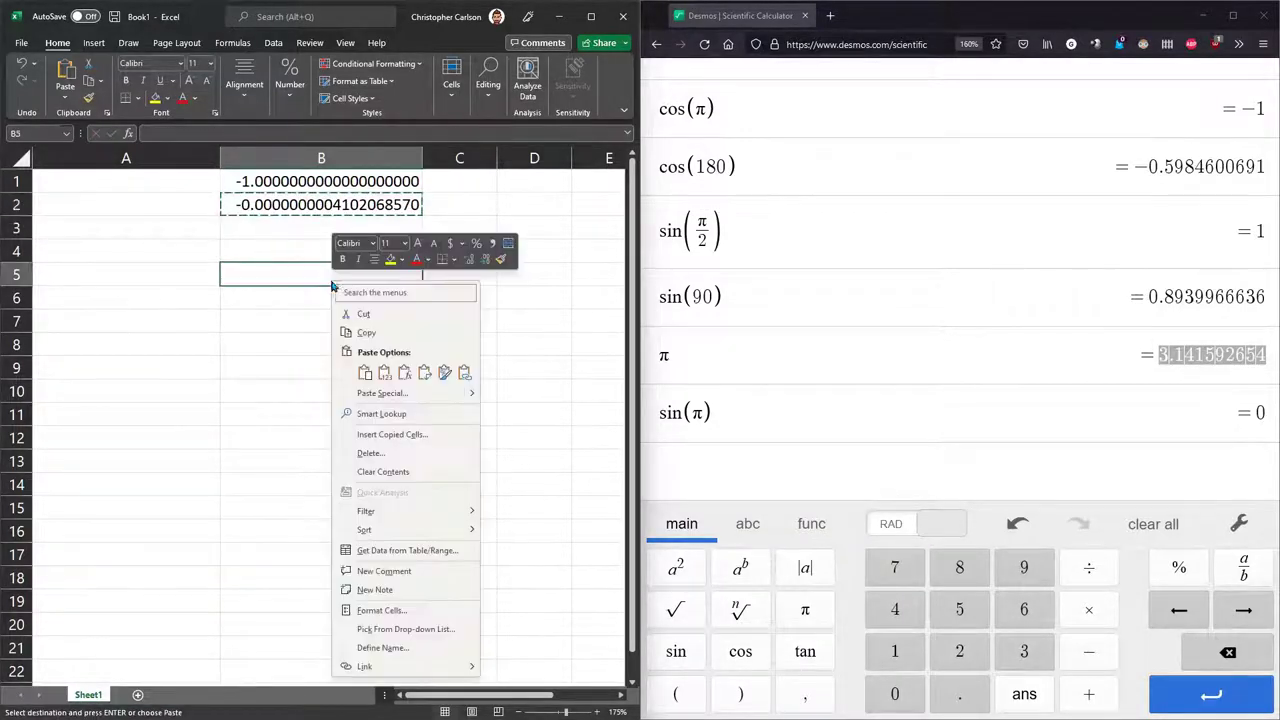
click(387, 375)
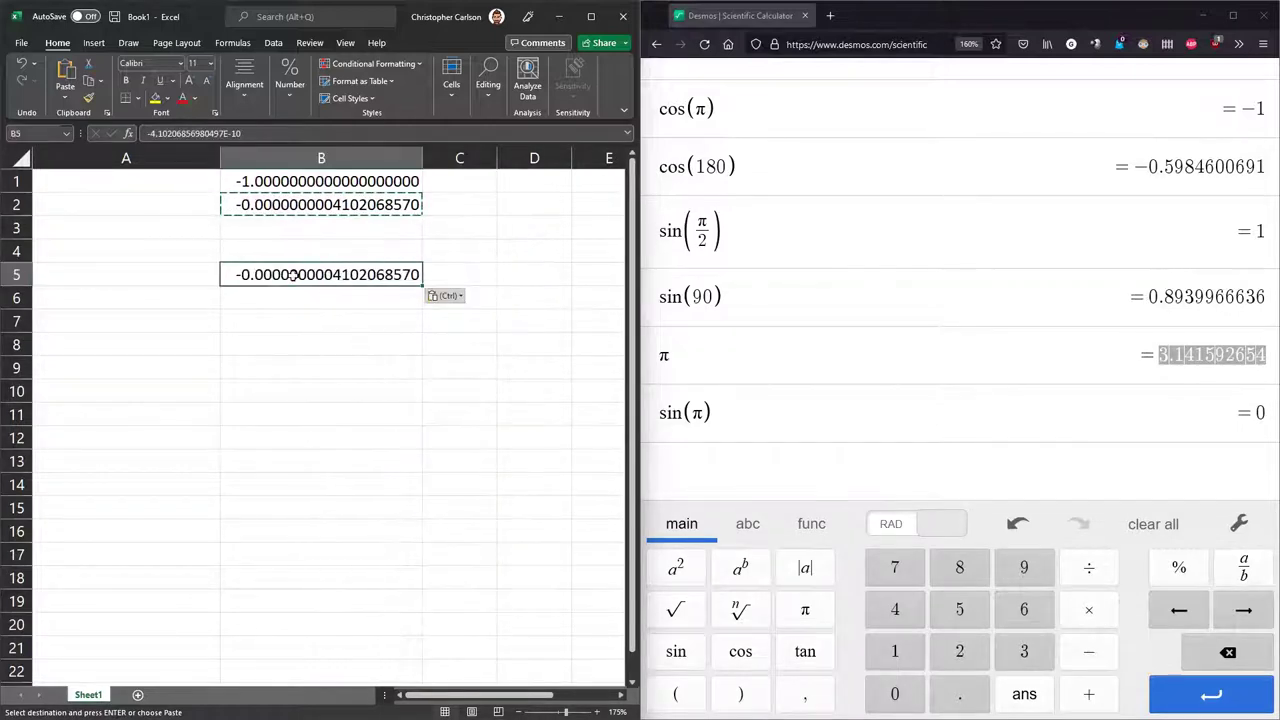
- Inspect B5's stored value -4.10206856980497E-10 in the formula bar without changing it
click(185, 133)
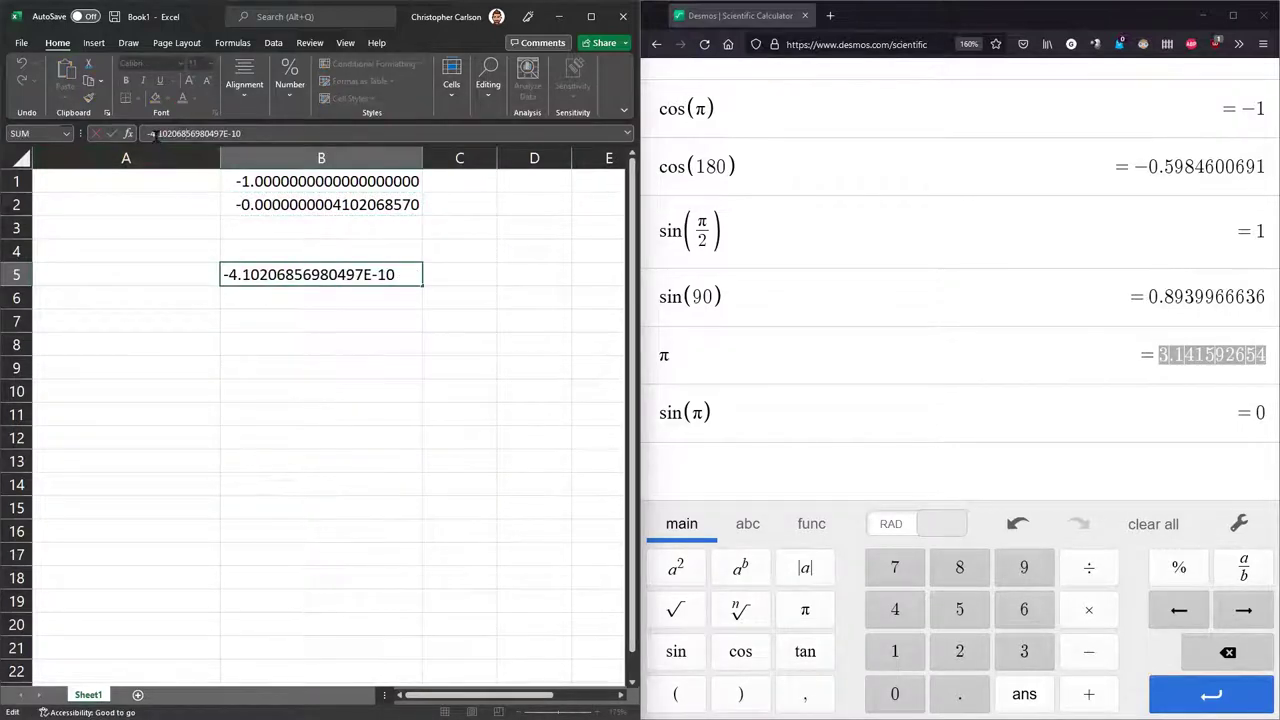
drag(152, 133, 228, 133)
click(372, 345)
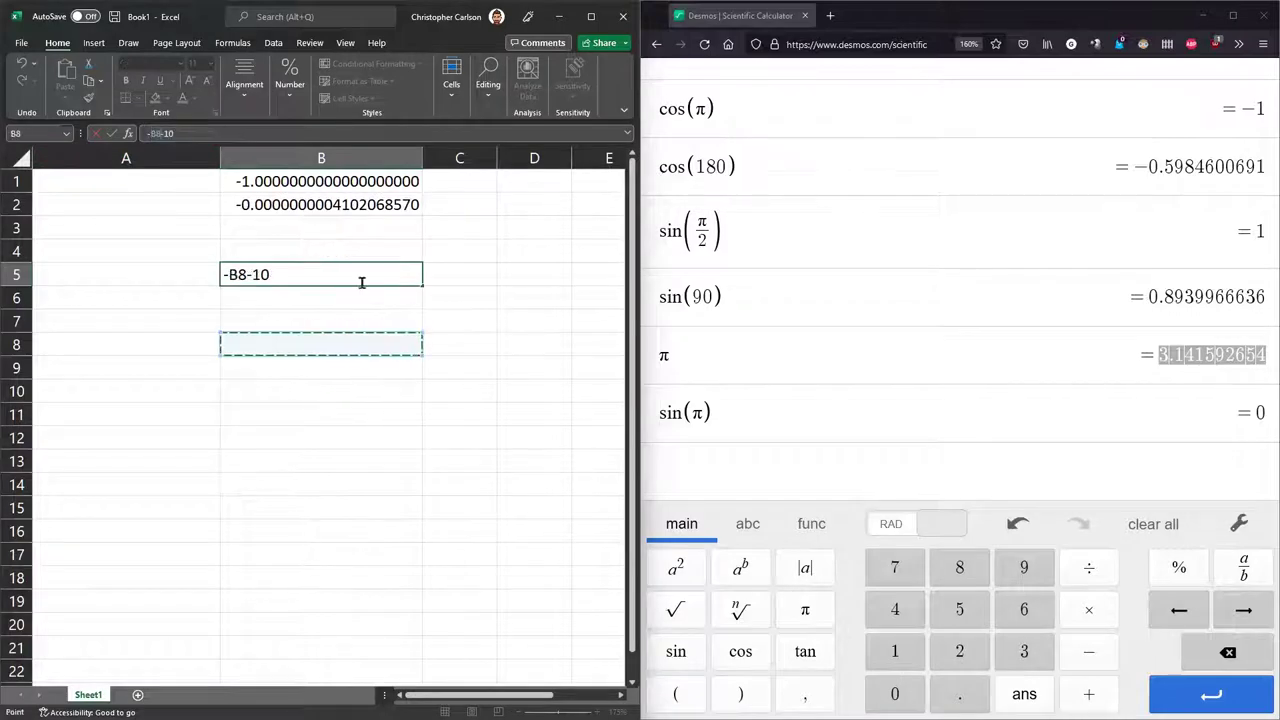
key(Escape)
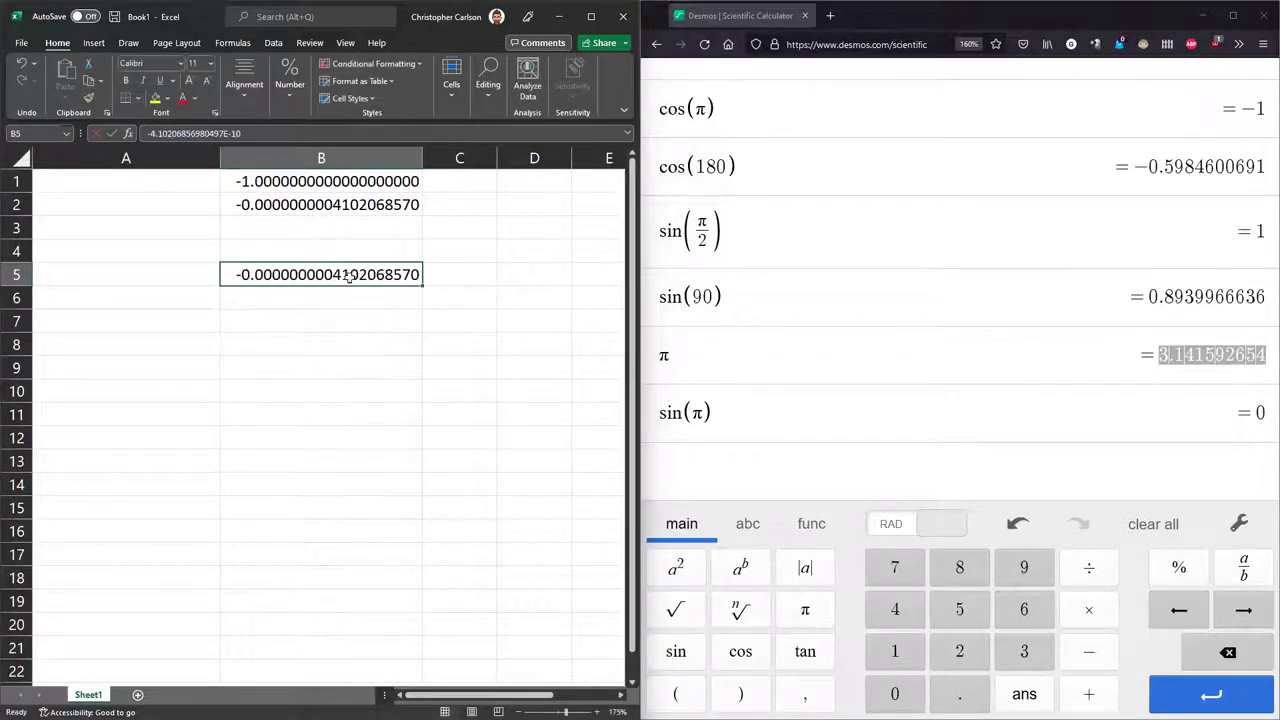
- Leave B7 empty after a discarded entry and reselect B5 to show its value
click(260, 320)
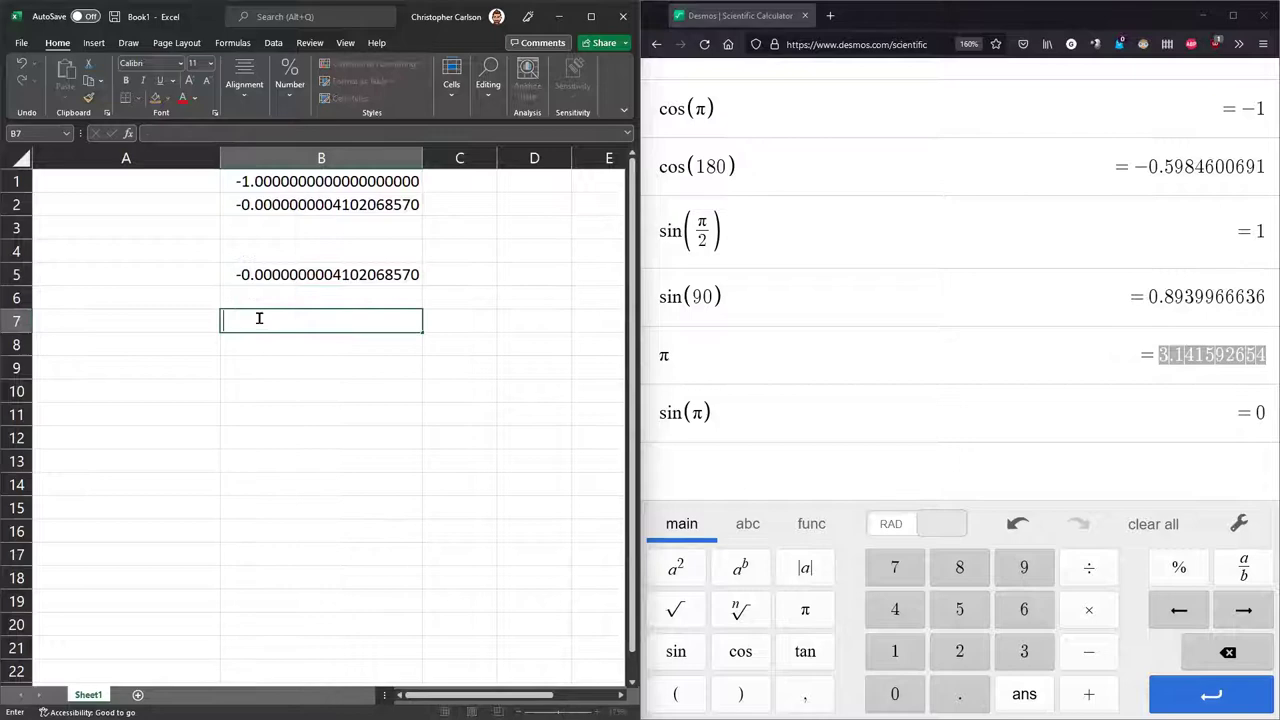
text(0.)
key(BackSpace)
key(BackSpace)
click(300, 390)
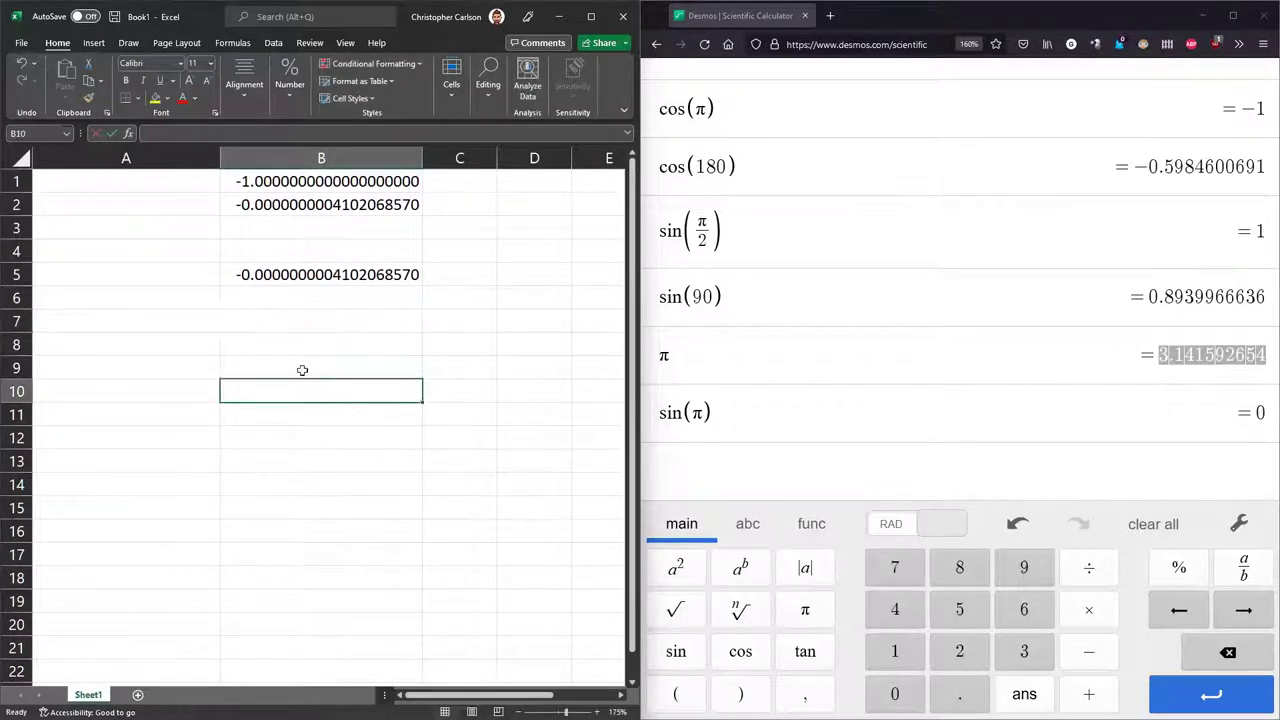
click(272, 274)
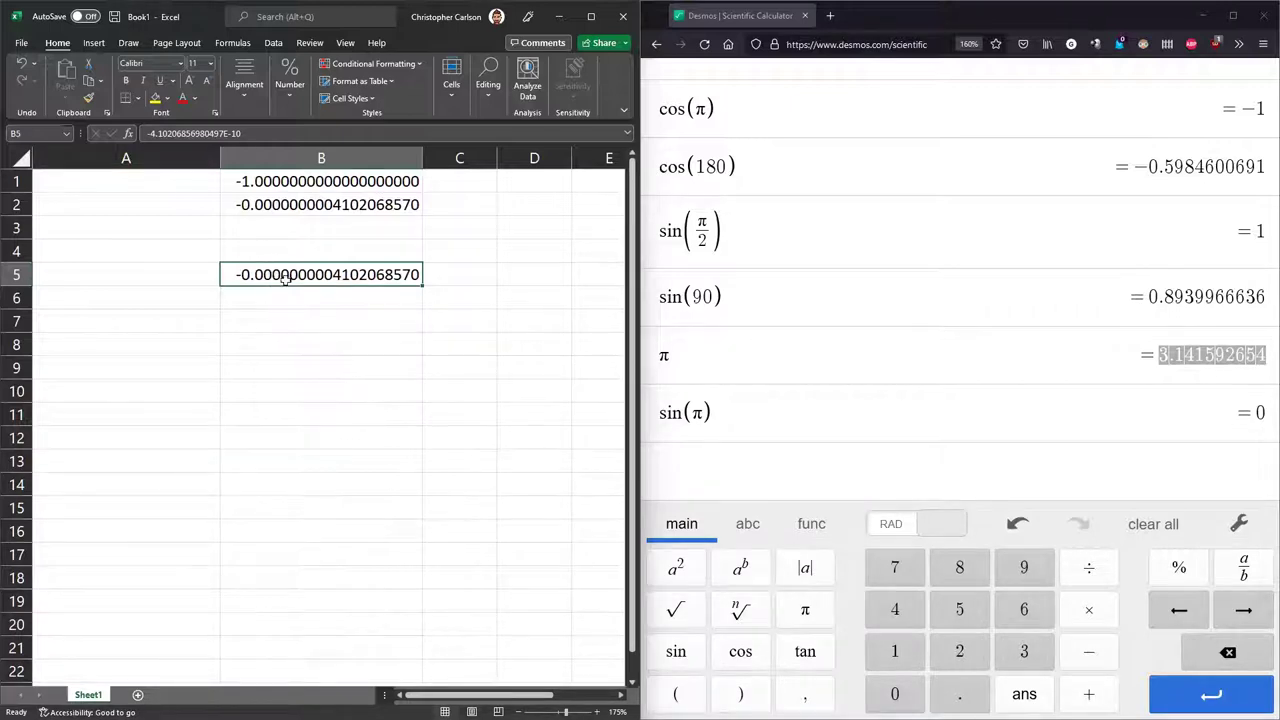
click(287, 205)
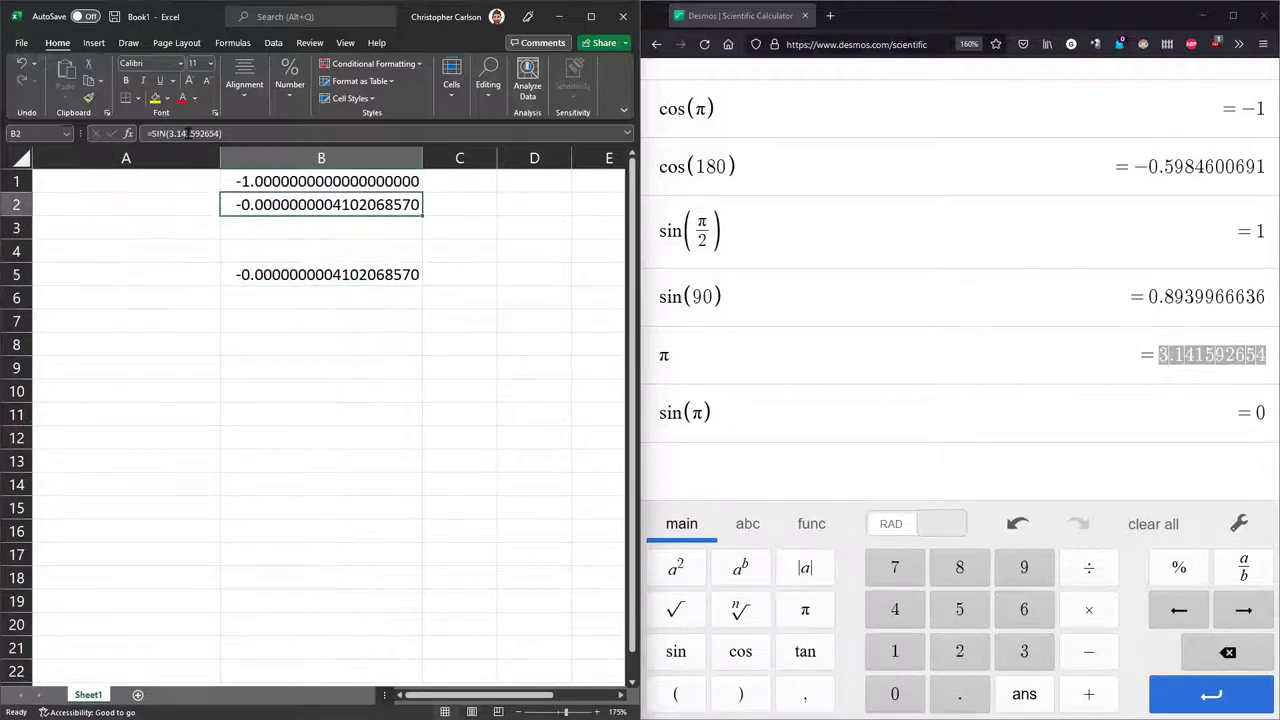
drag(168, 133, 221, 134)
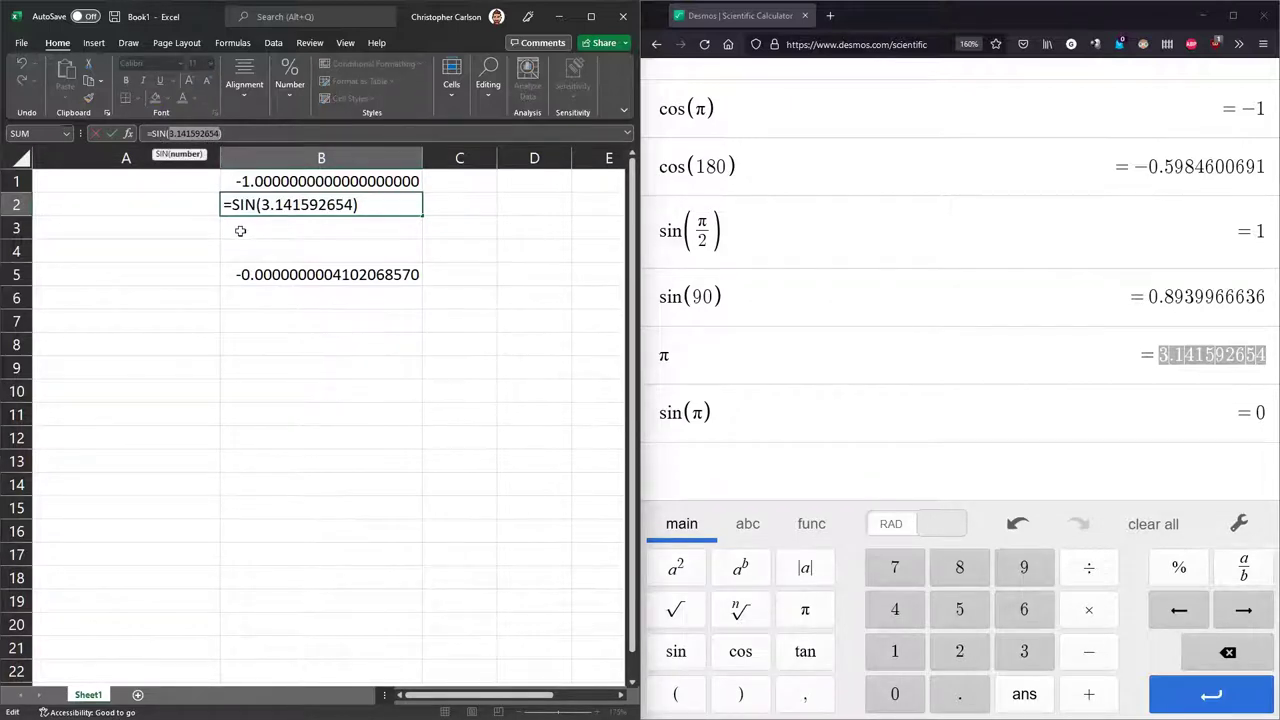
key(Escape)
click(323, 257)
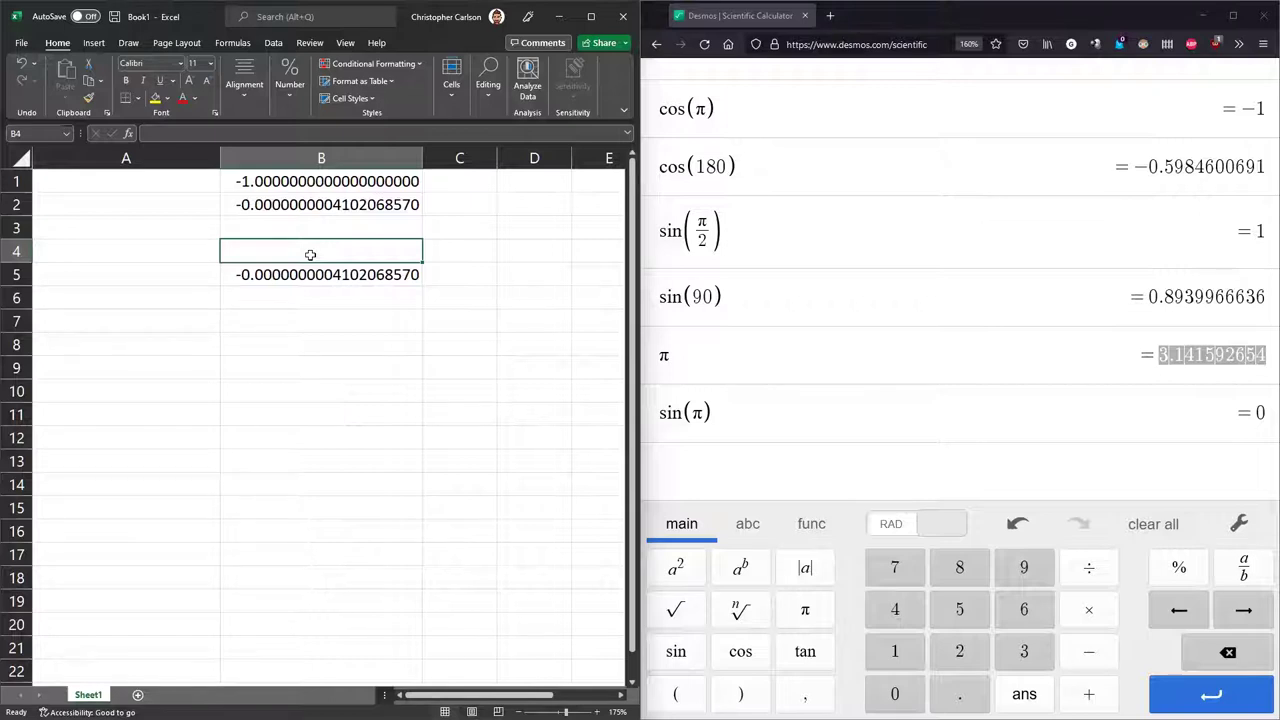
click(287, 276)
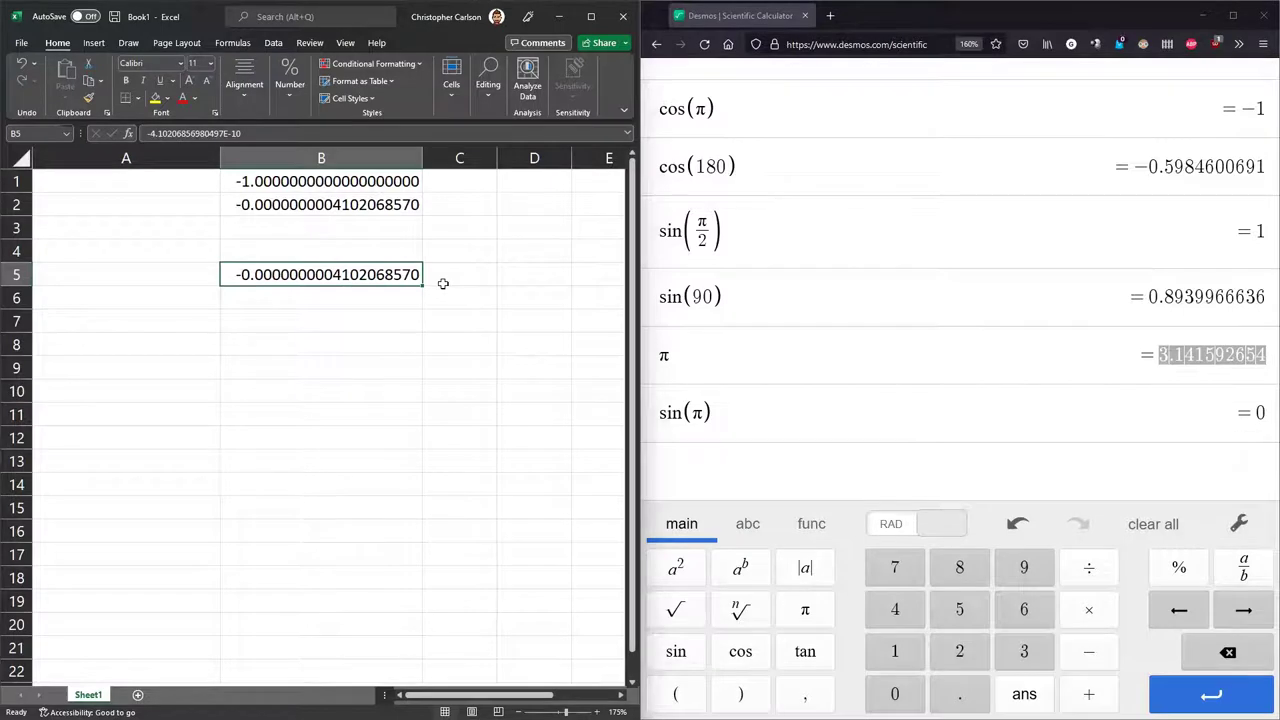
click(385, 293)
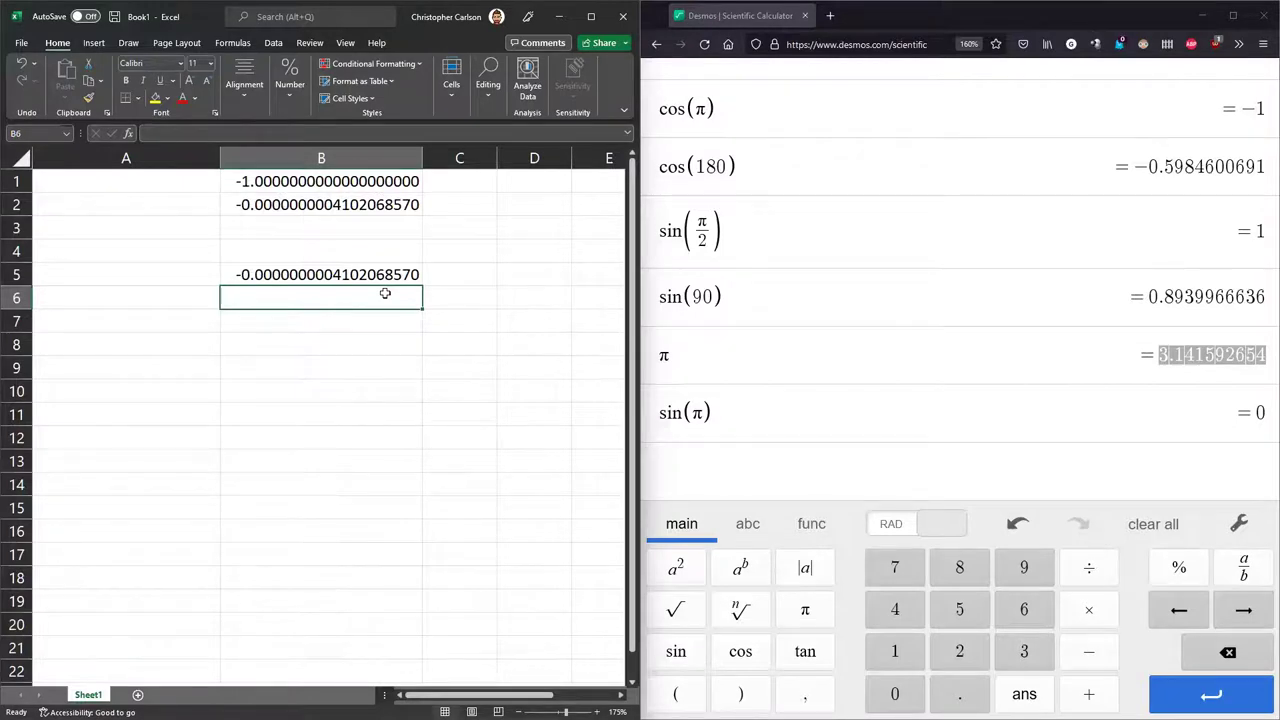
click(292, 277)
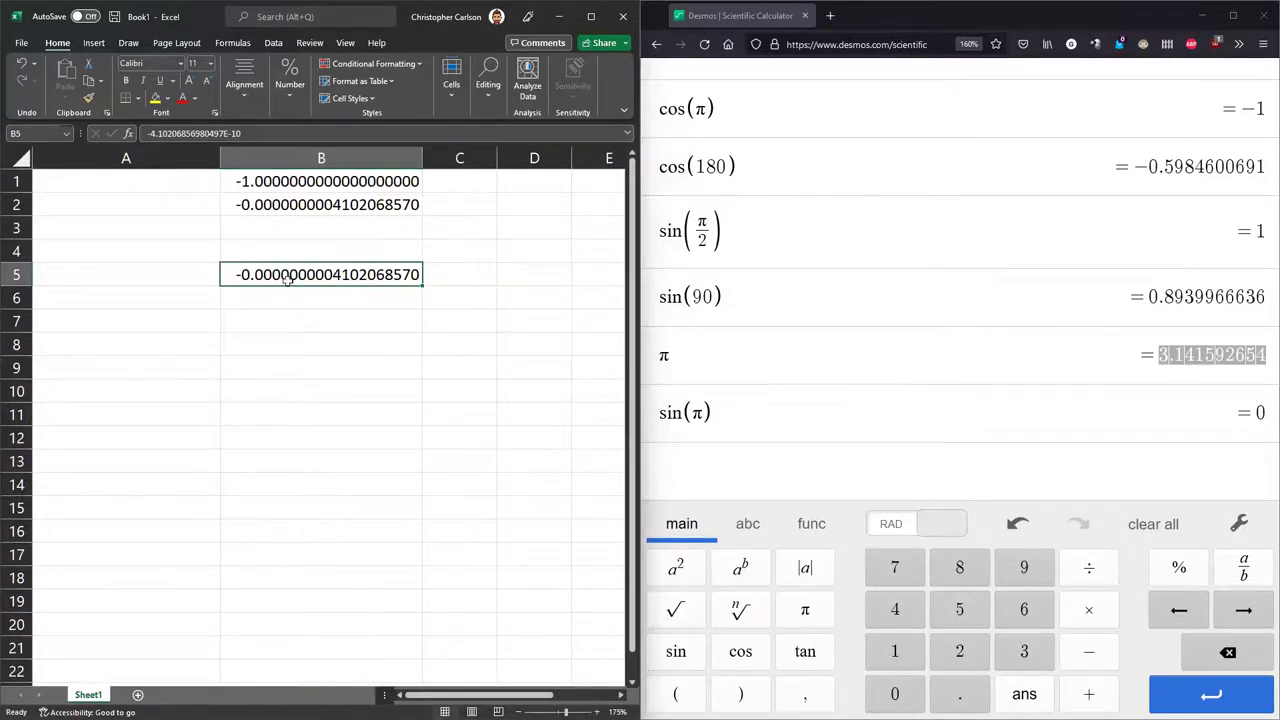
- Put B2 into edit mode to reveal its formula =SIN(3.141592654)
click(373, 293)
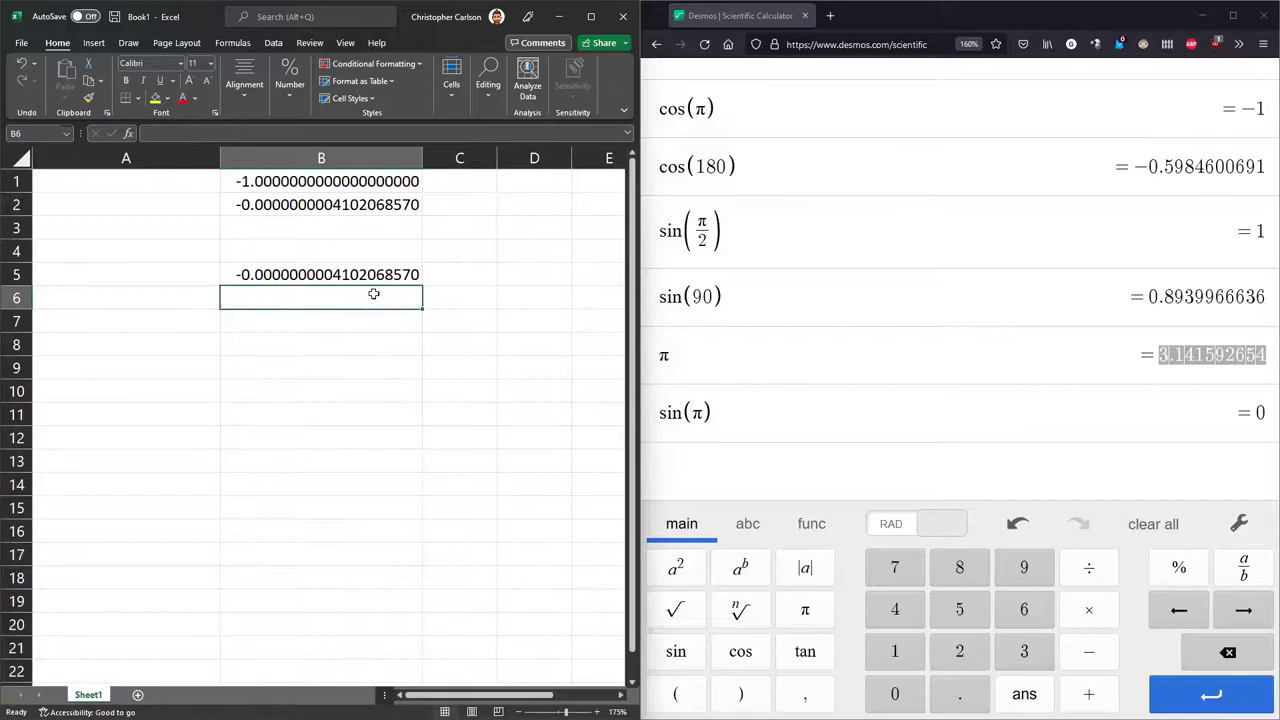
click(316, 208)
click(256, 130)
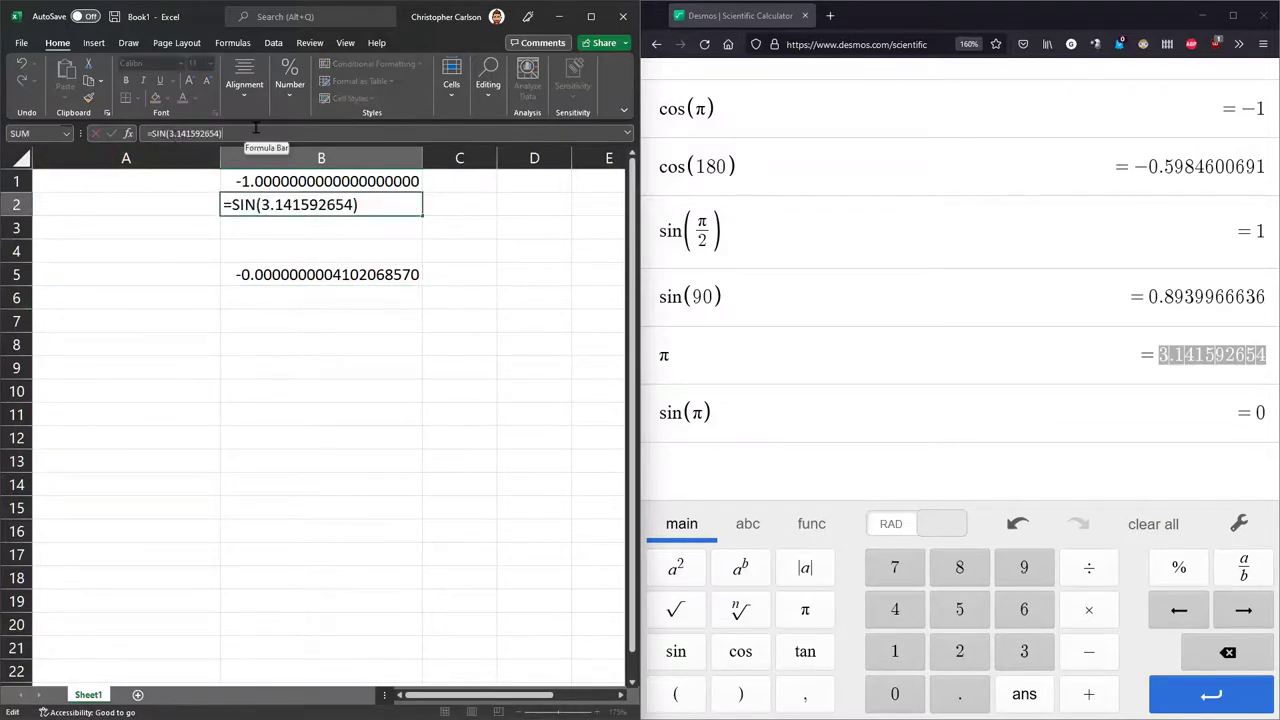